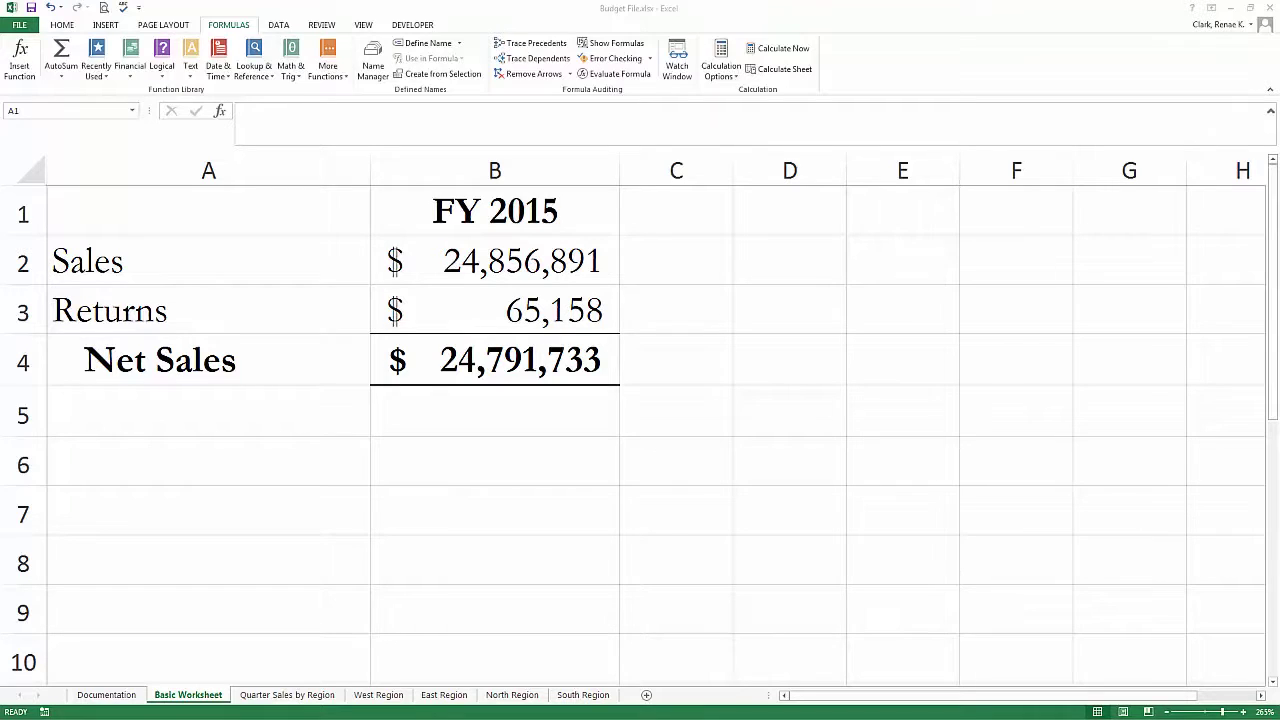
# Name cell B2 'Sales' through the Name Box and confirm the name appears
pyautogui.click(455, 260)
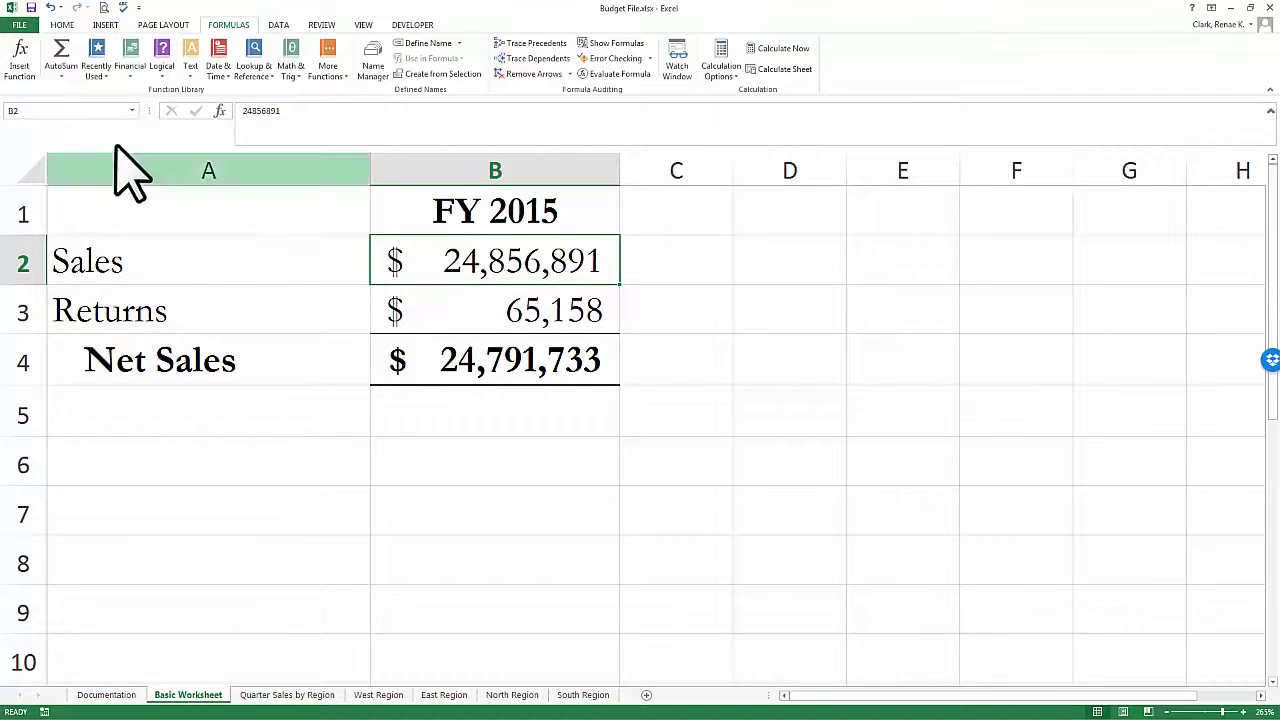
pyautogui.click(85, 112)
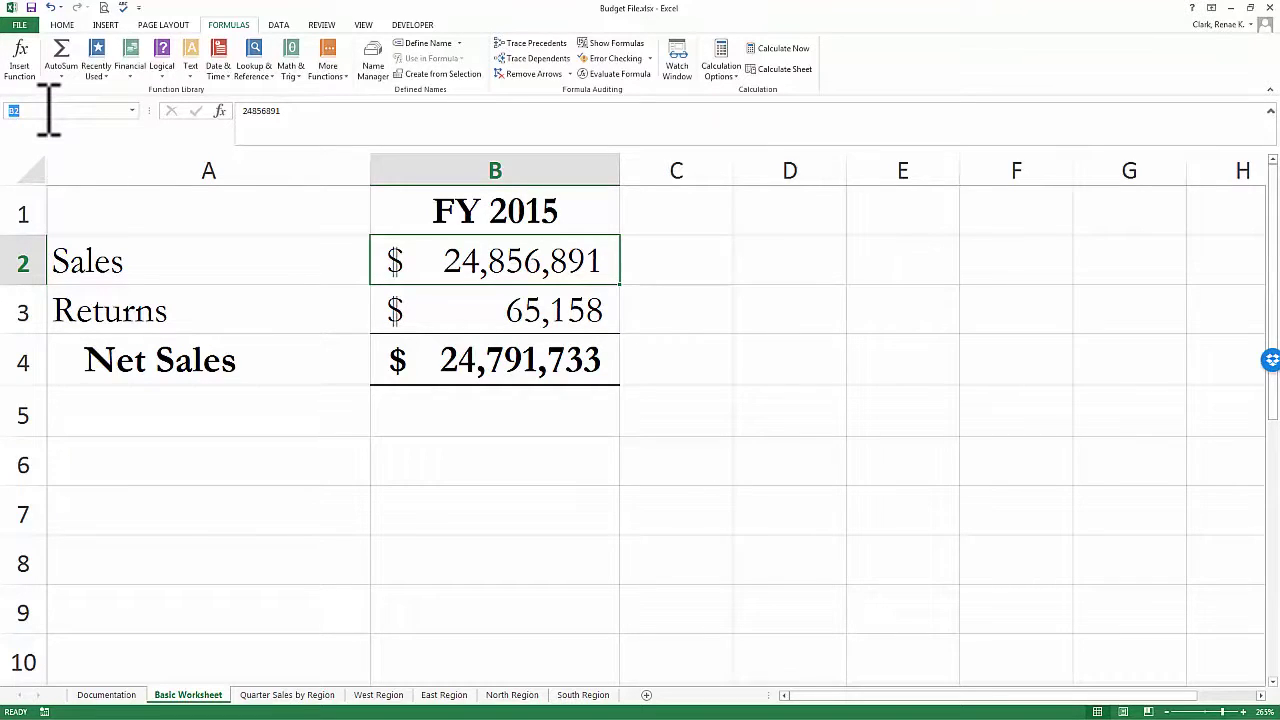
pyautogui.write('Sales')
pyautogui.press('Return')
pyautogui.press('Down')
pyautogui.press('Up')
pyautogui.moveTo(110, 310); pyautogui.dragTo(495, 360)
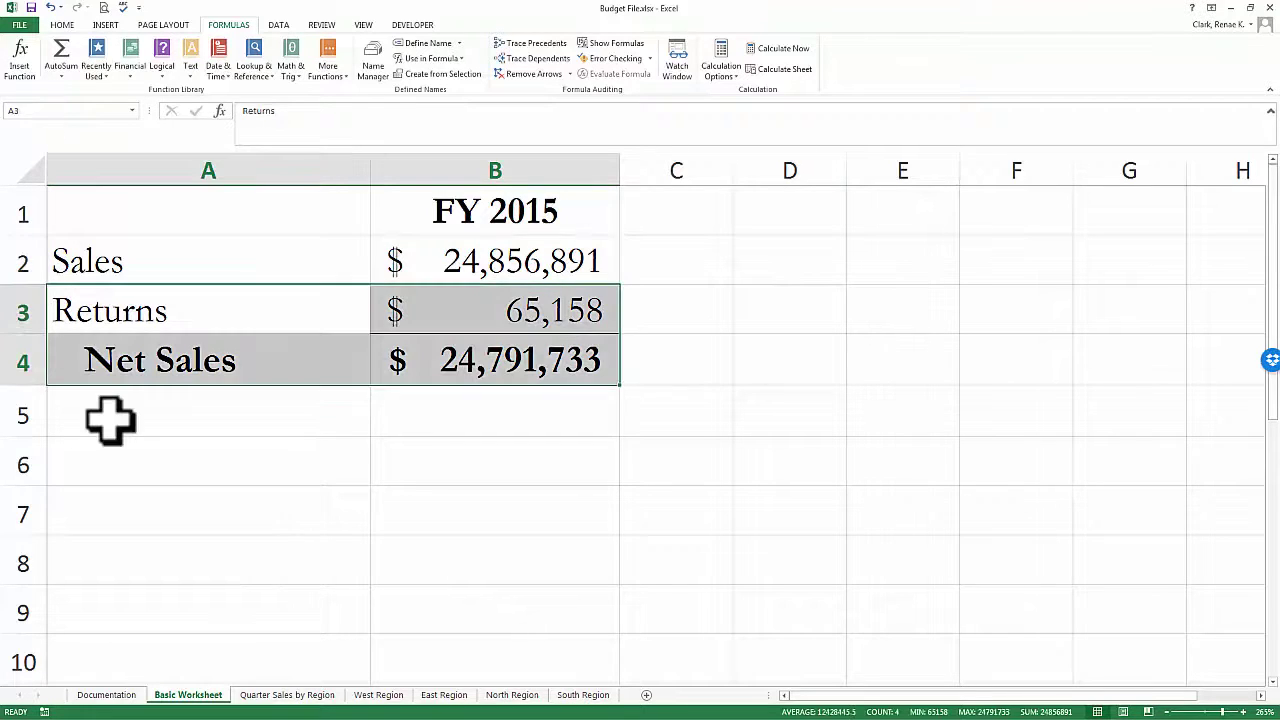
# Name B3 and B4 'Returns' and 'Net_Sales' from the left-column labels in A3:A4
pyautogui.click(78, 305)
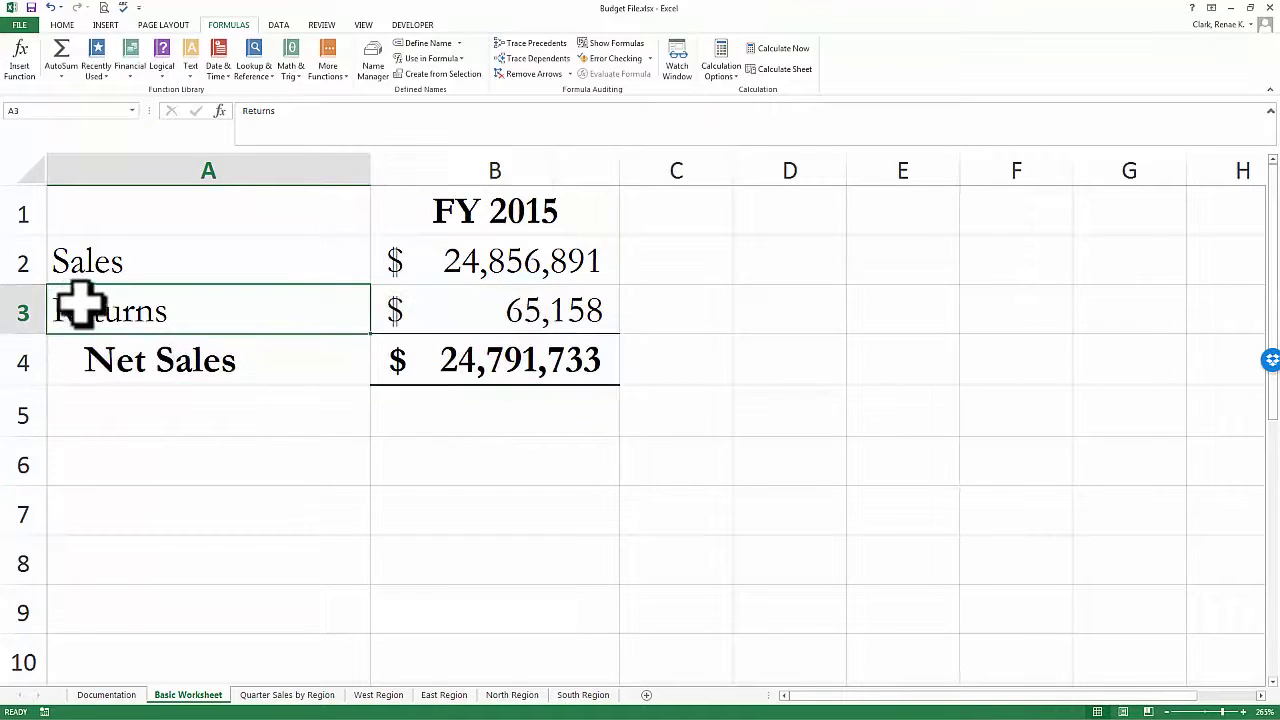
pyautogui.moveTo(78, 305); pyautogui.dragTo(487, 346)
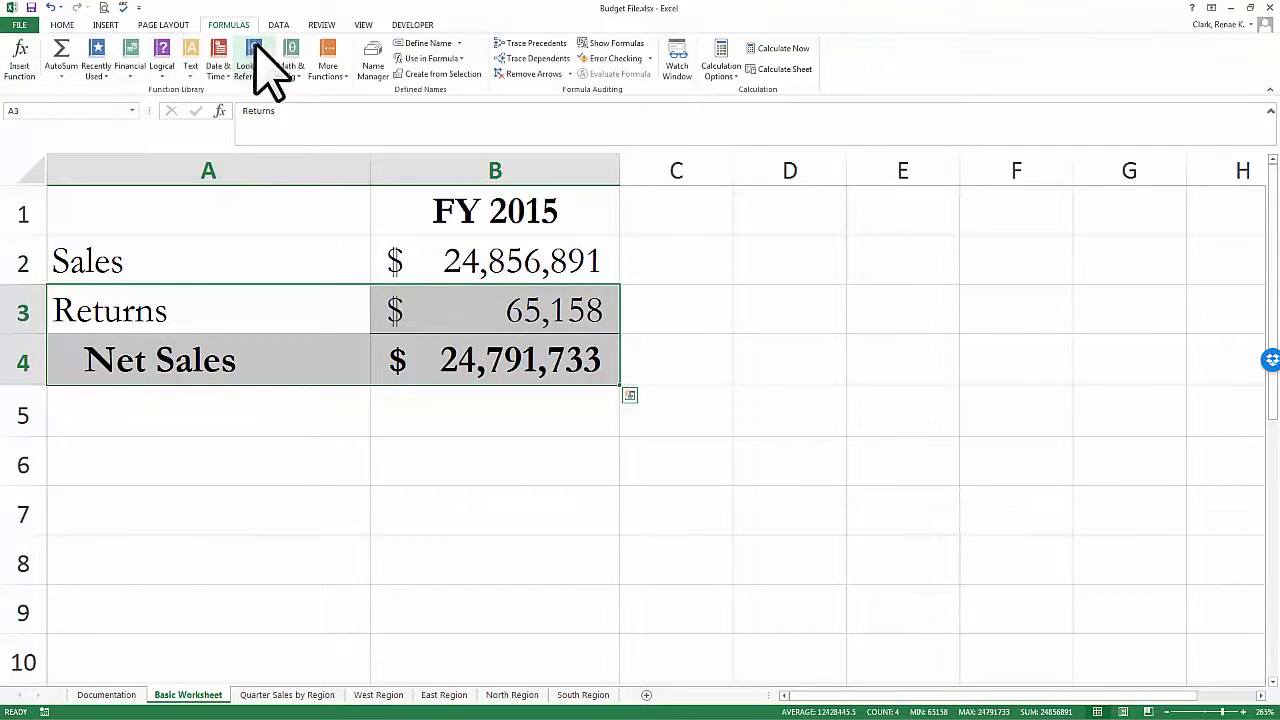
pyautogui.click(457, 76)
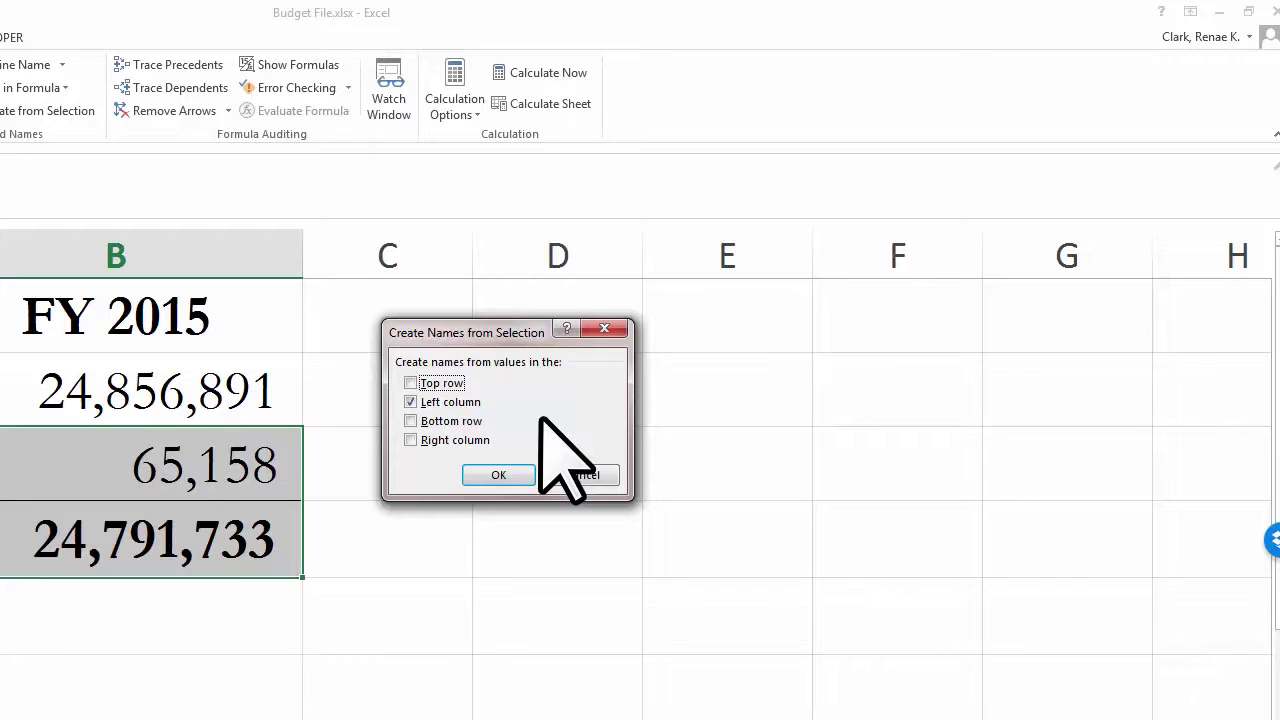
pyautogui.click(498, 475)
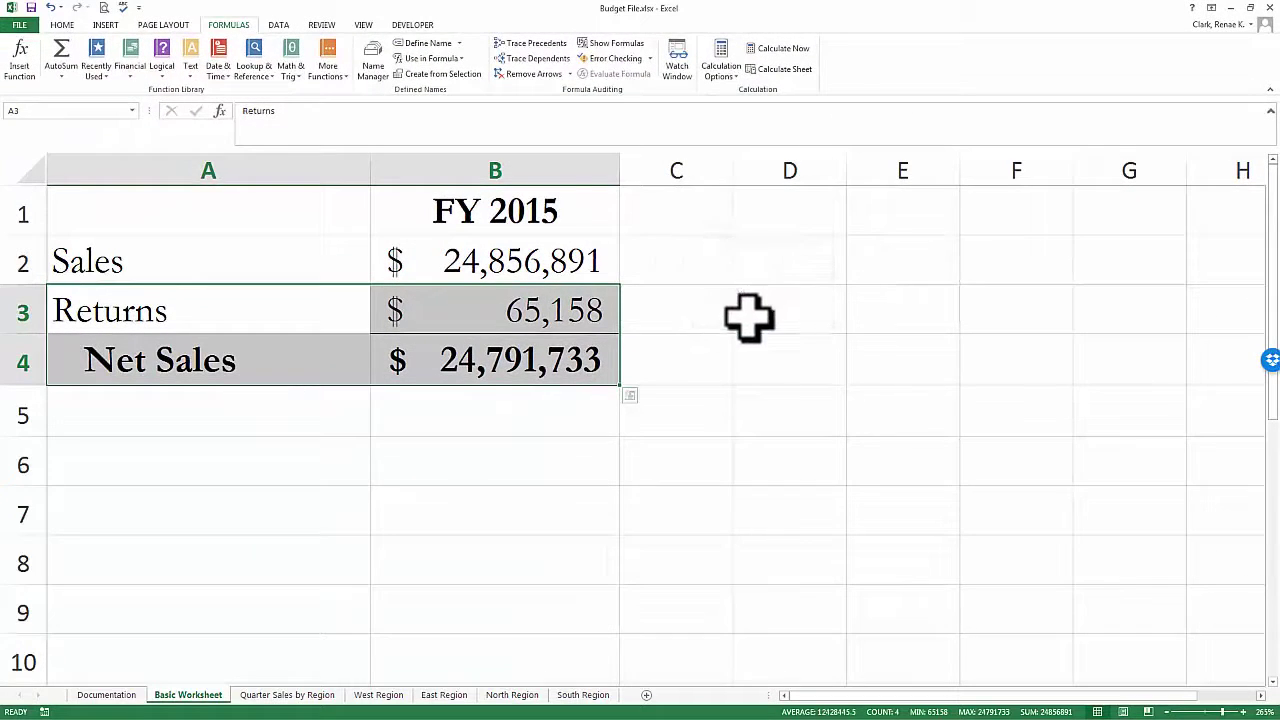
pyautogui.click(480, 342)
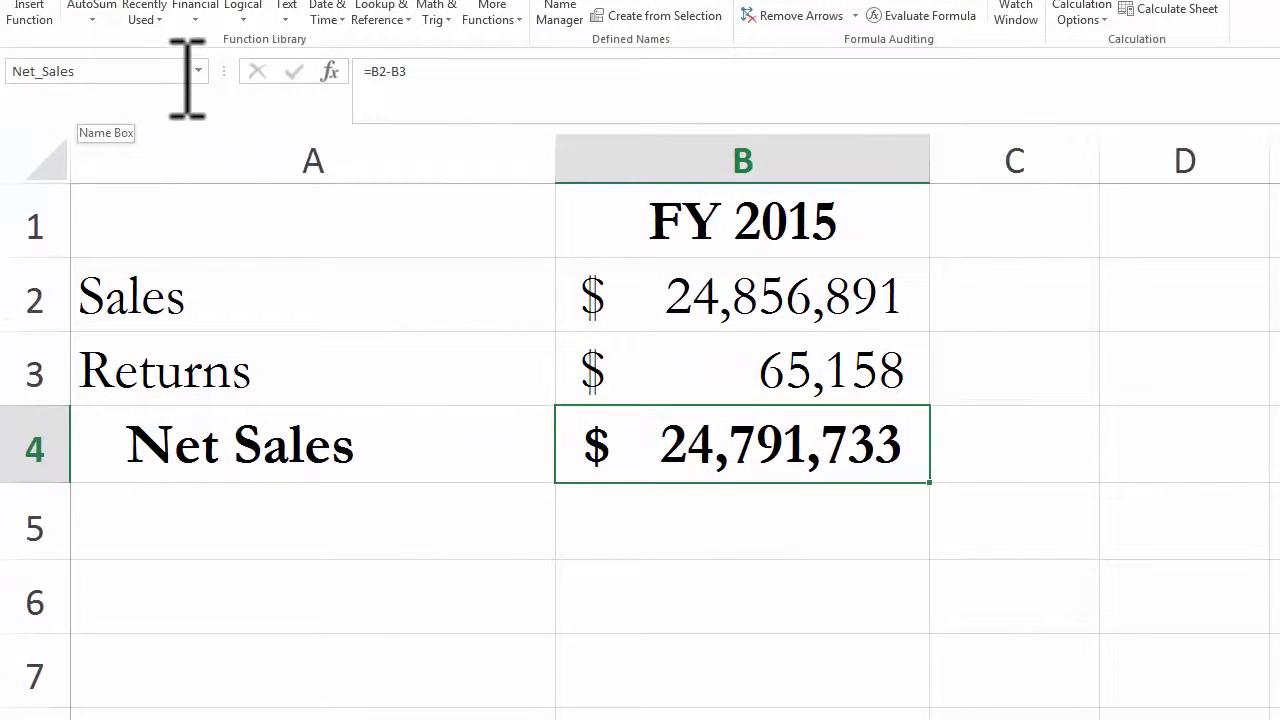
pyautogui.click(198, 71)
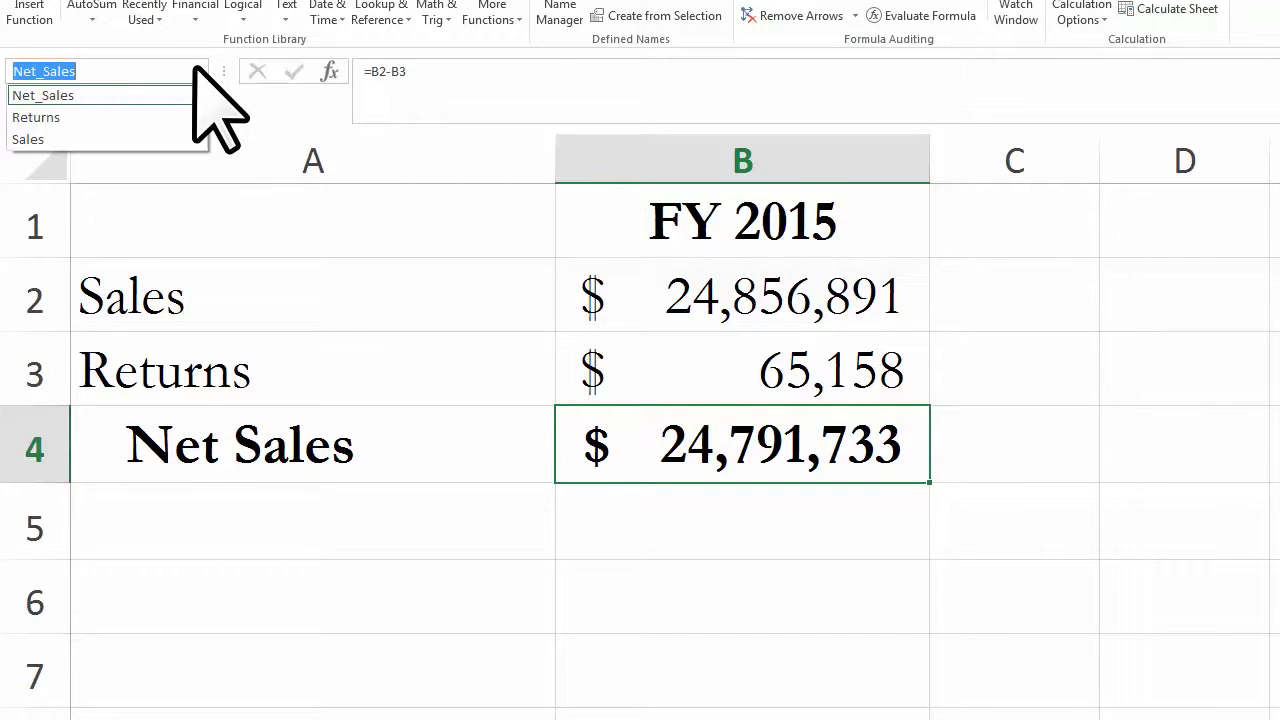
pyautogui.click(114, 69)
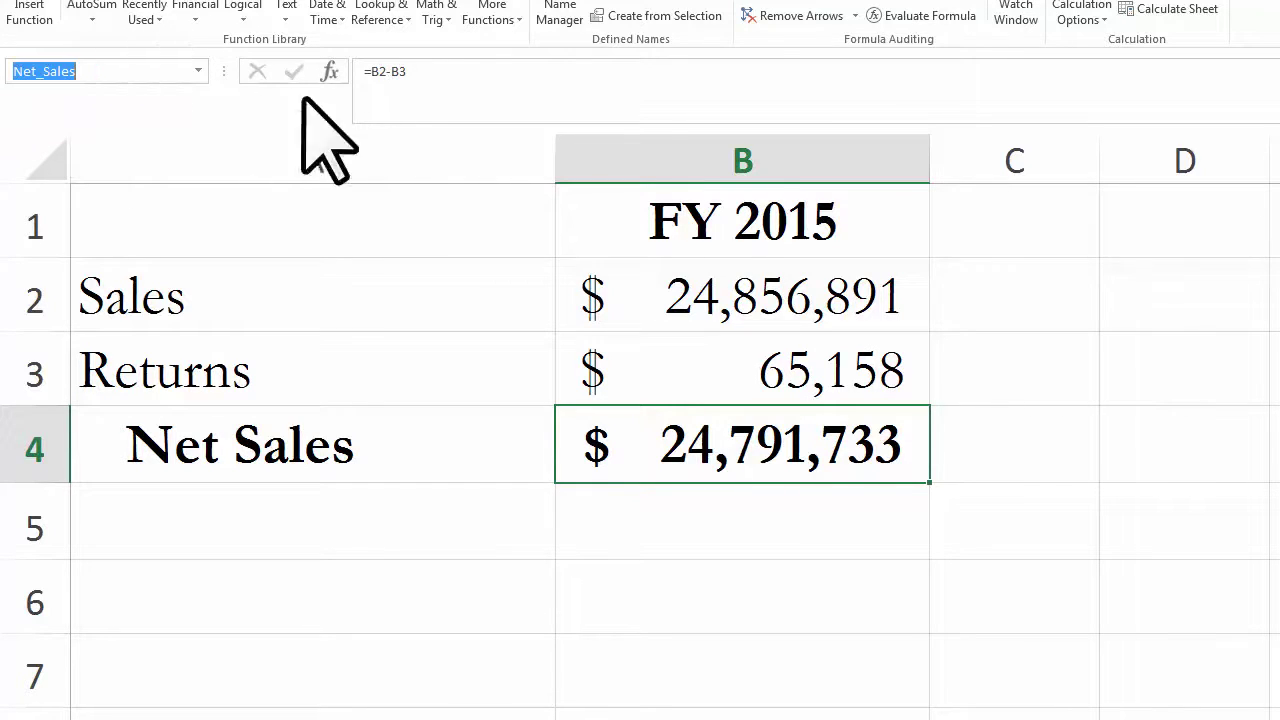
pyautogui.click(562, 10)
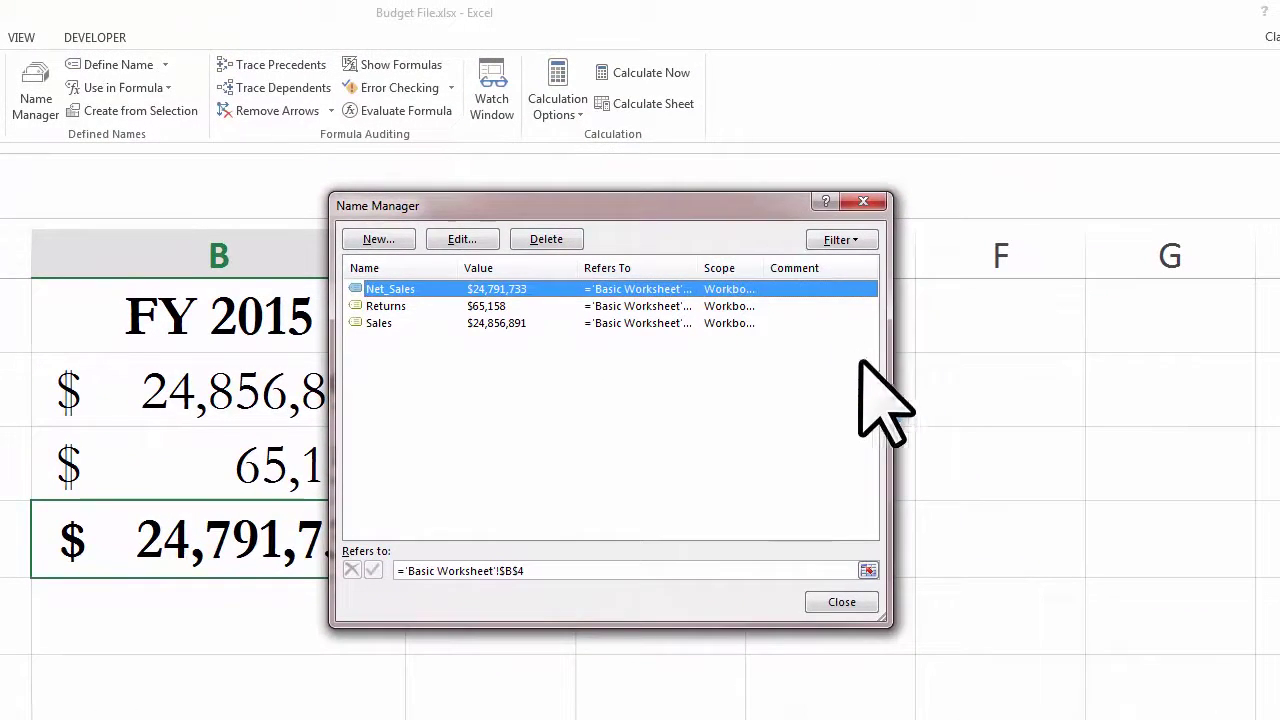
pyautogui.moveTo(888, 360); pyautogui.dragTo(1085, 345)
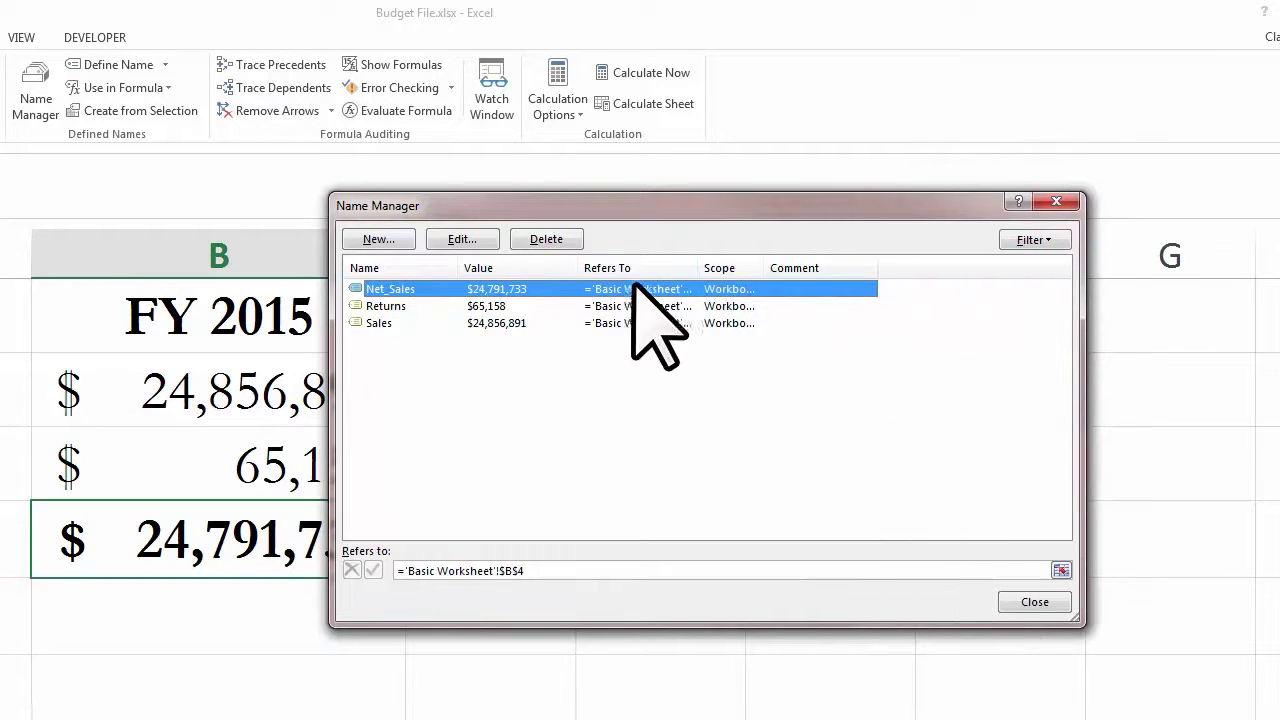
pyautogui.moveTo(698, 268); pyautogui.dragTo(751, 264)
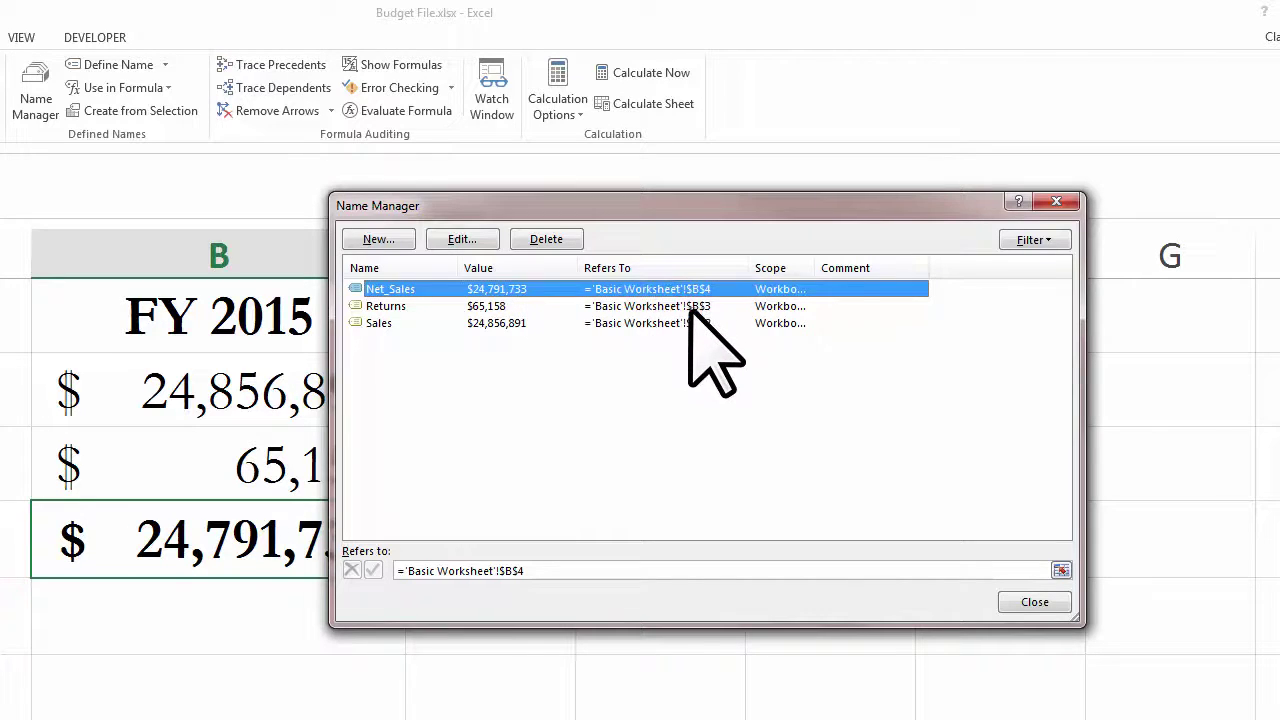
pyautogui.moveTo(806, 267); pyautogui.dragTo(846, 268)
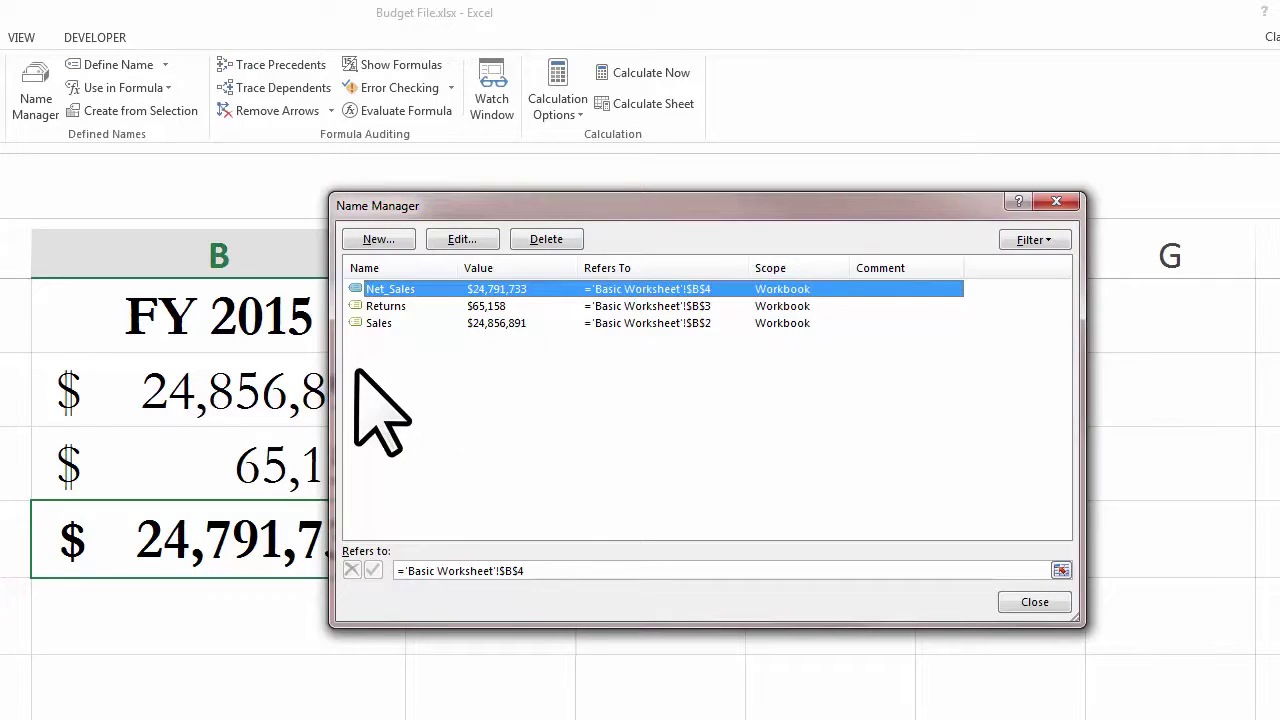
pyautogui.press('Escape')
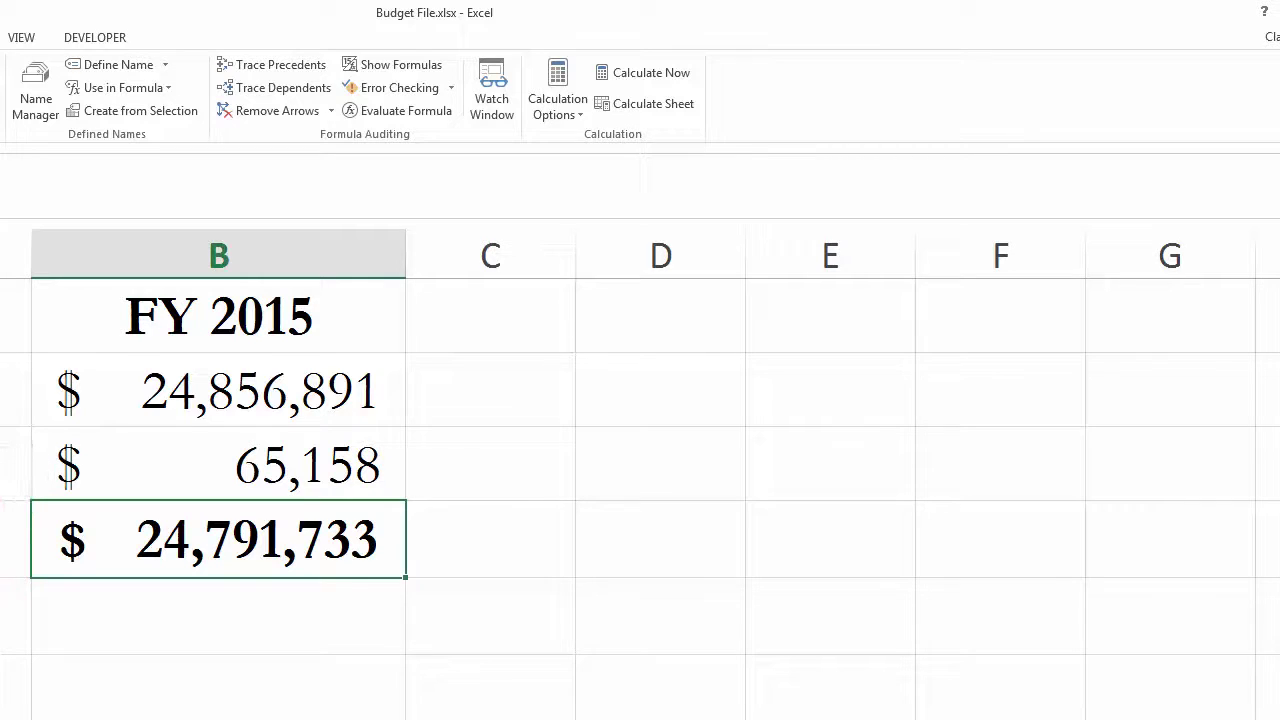
# Rewrite the Net Sales formula in B4 as =Sales-Returns using the defined names
pyautogui.doubleClick(210, 537)
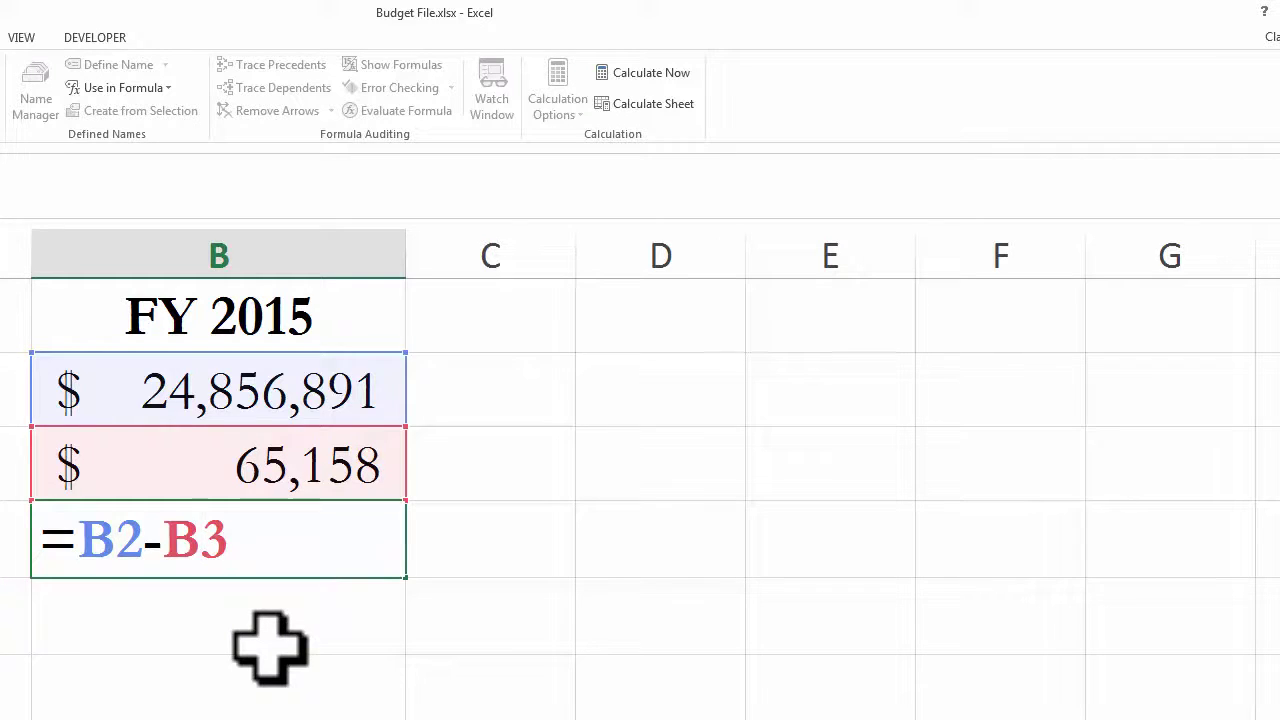
pyautogui.press('Return')
pyautogui.click(203, 557)
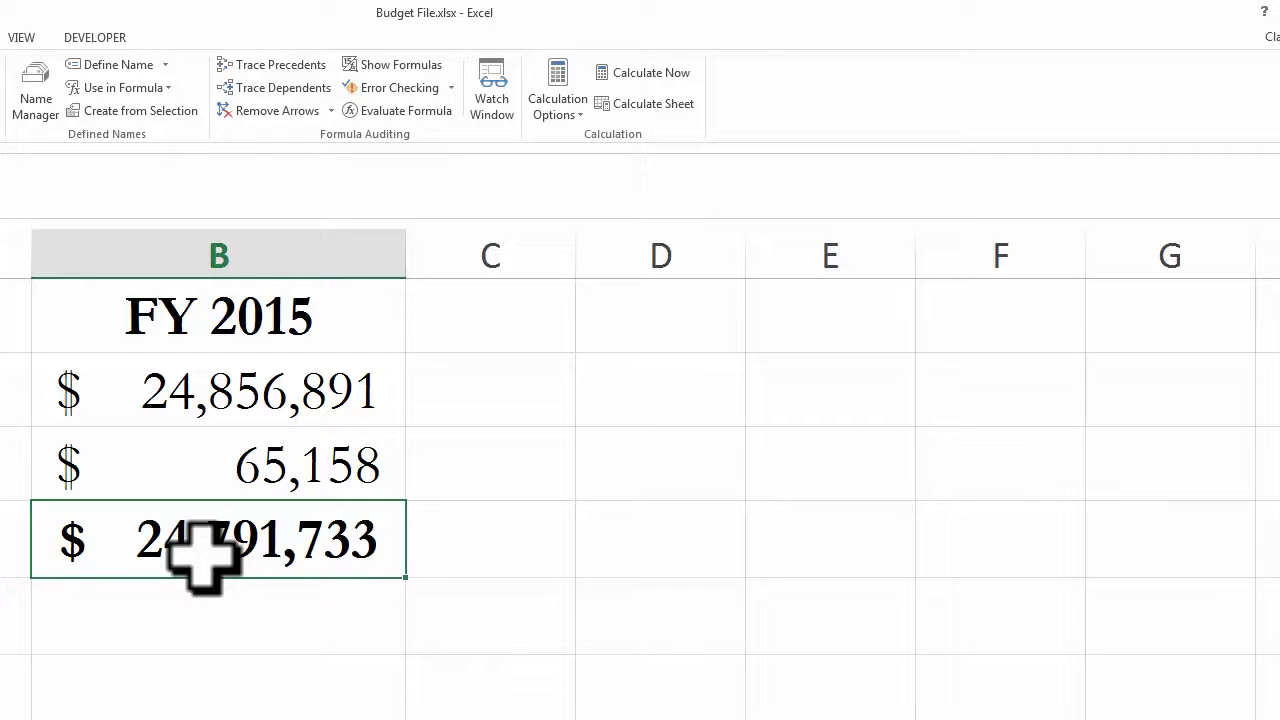
pyautogui.click(170, 88)
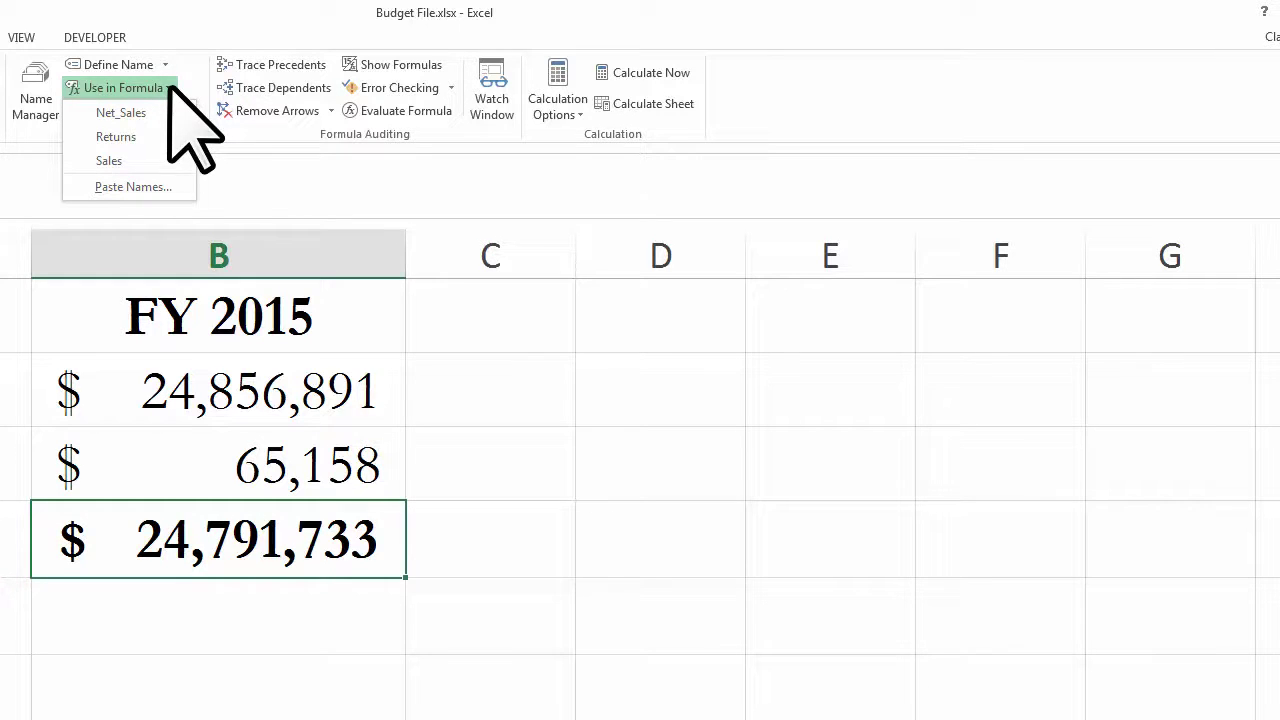
pyautogui.click(166, 170)
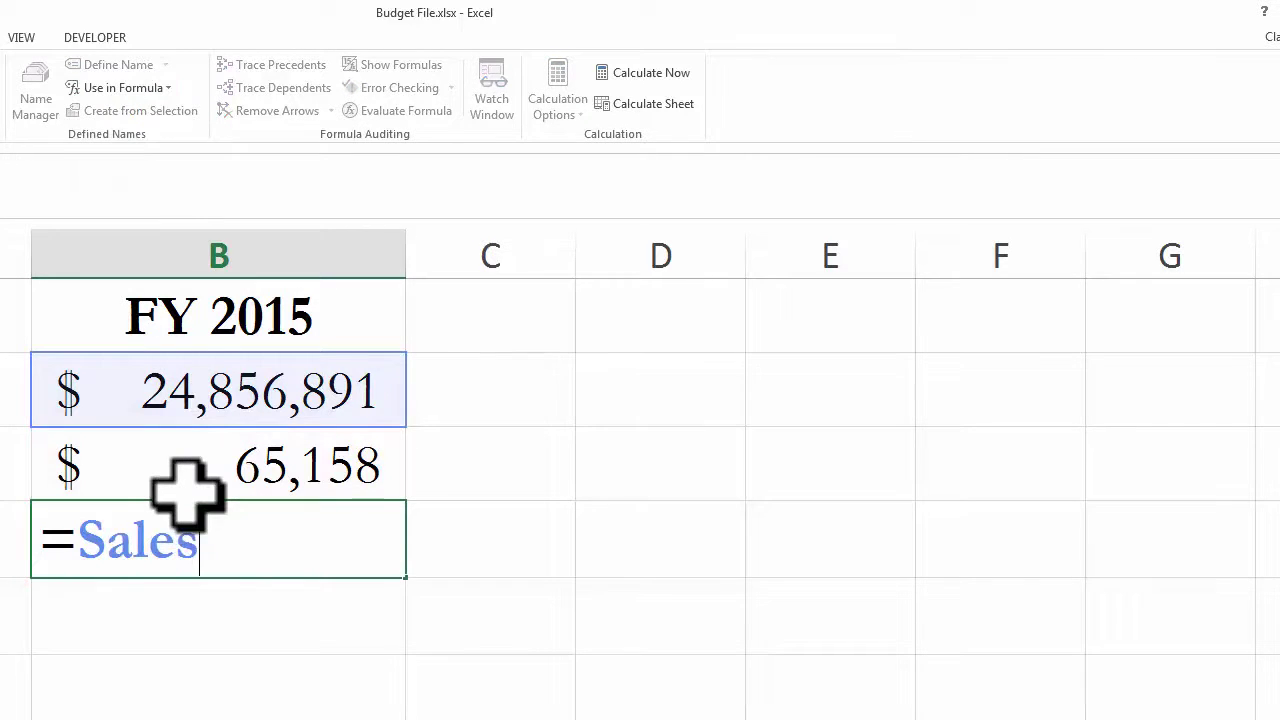
pyautogui.write('-')
pyautogui.click(120, 87)
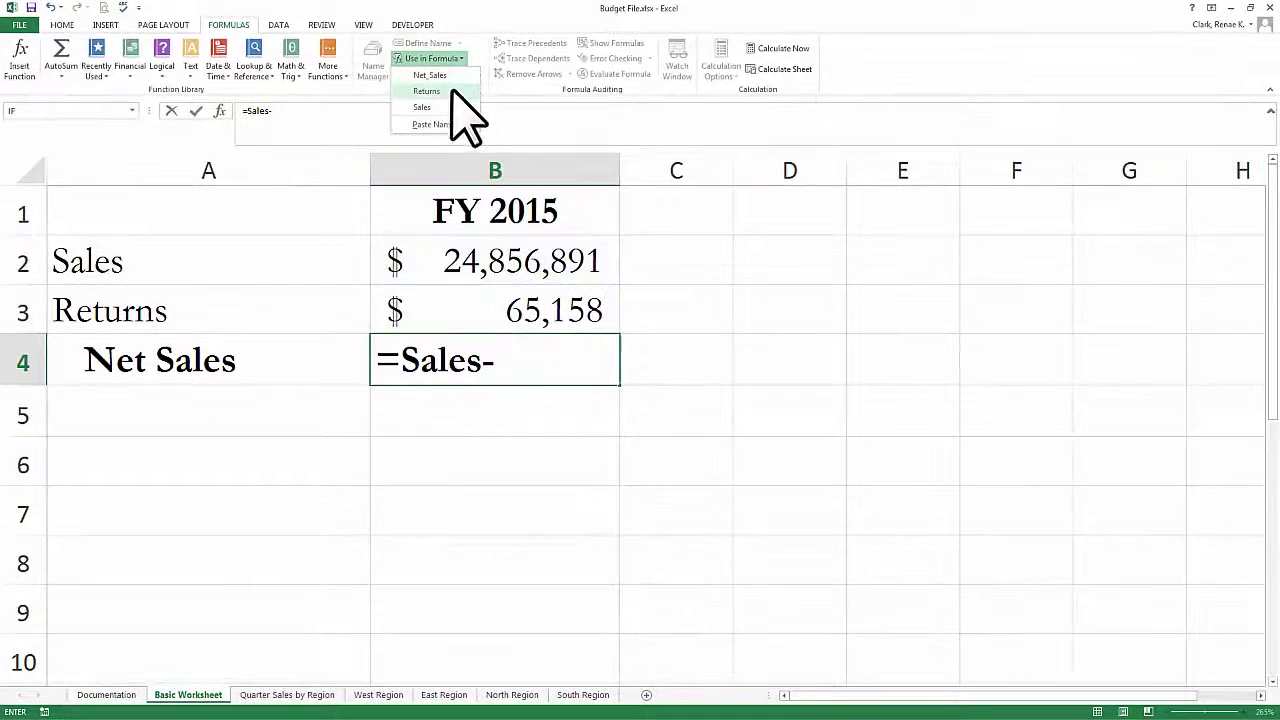
pyautogui.click(428, 91)
pyautogui.press('Return')
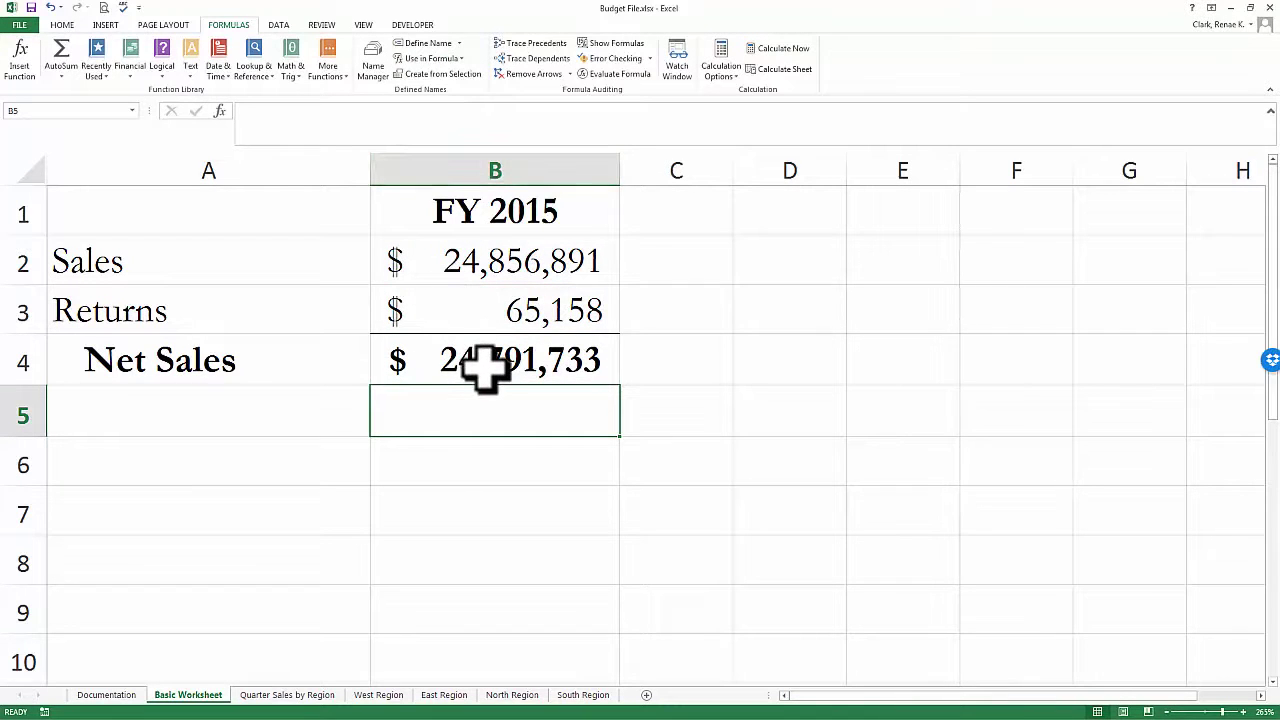
# Toggle formula view with Ctrl+` to check B4's formula, then restore values
pyautogui.click(455, 365)
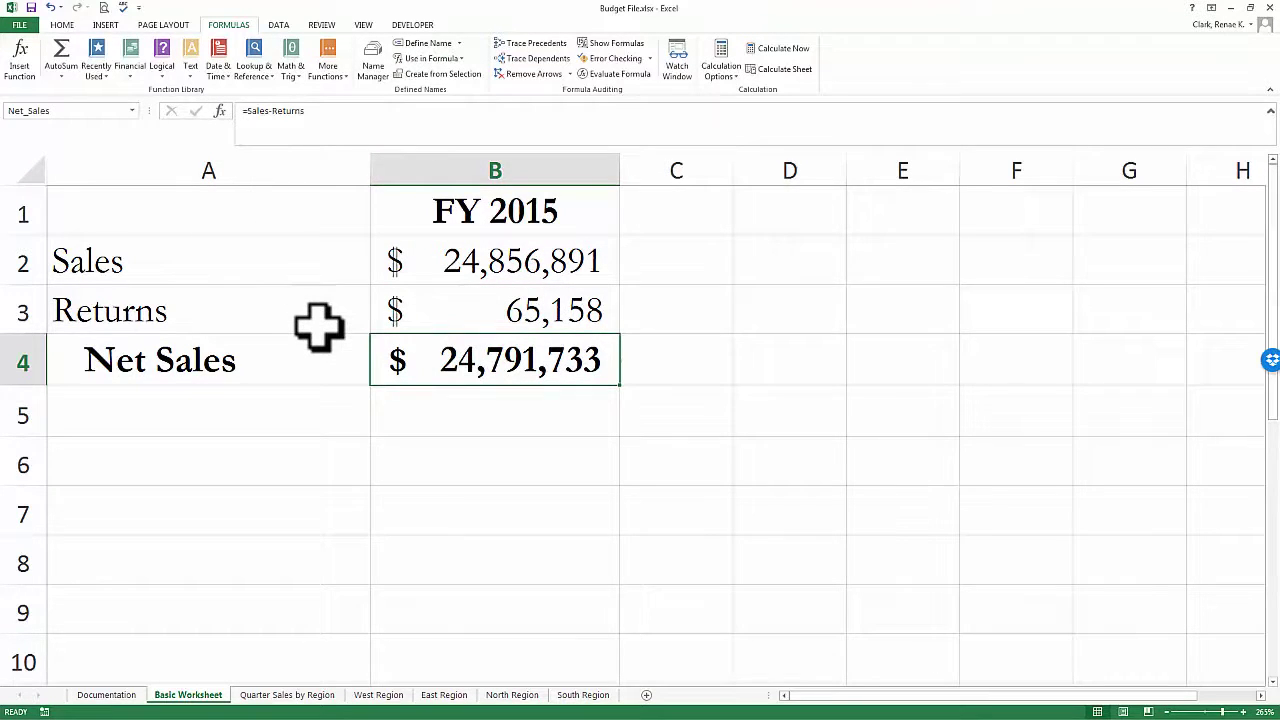
pyautogui.hotkey('ctrl', '`')
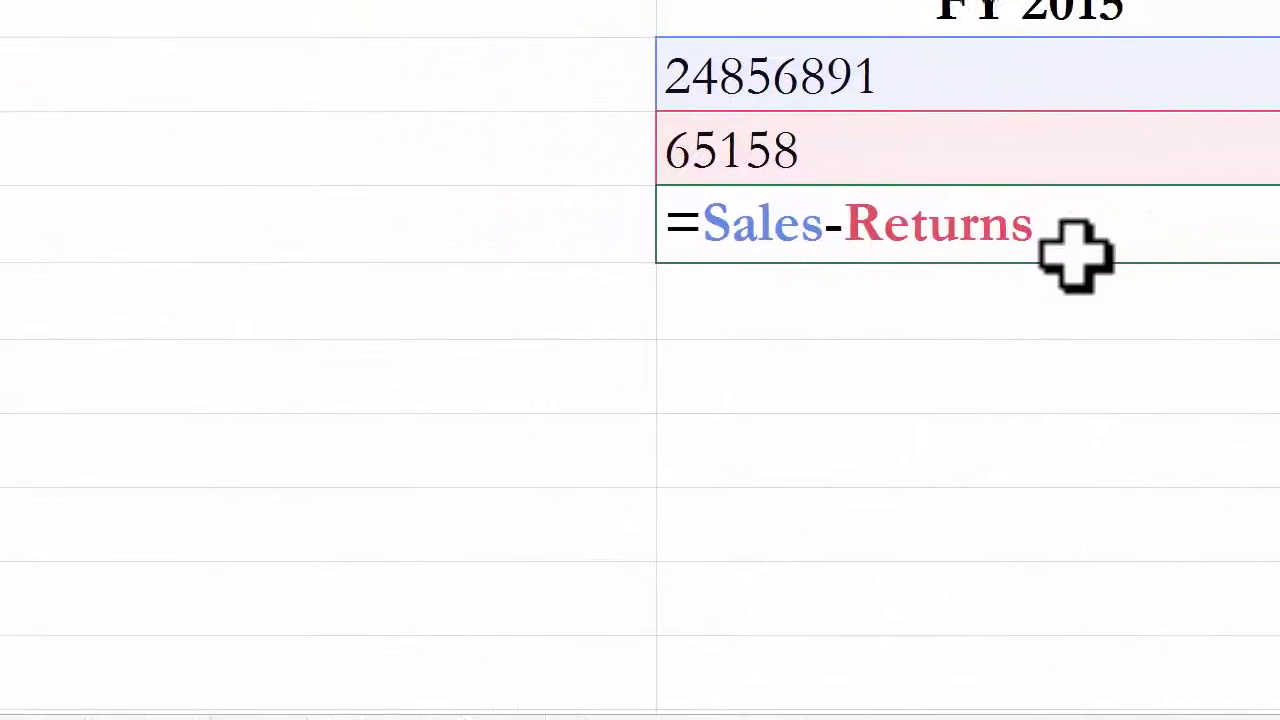
pyautogui.hotkey('ctrl', '`')
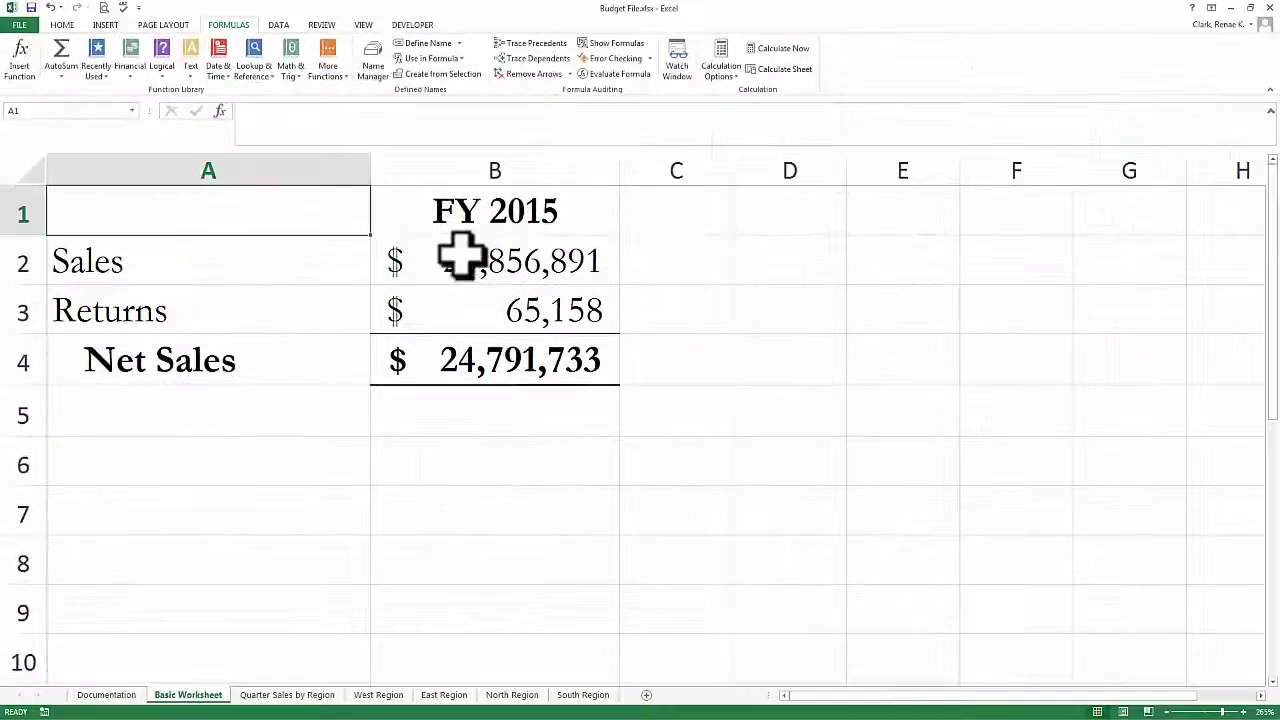
# Name B2:B4 'FY_2015' from the B1 heading, verify it, and return to A1
pyautogui.moveTo(471, 209); pyautogui.dragTo(440, 366)
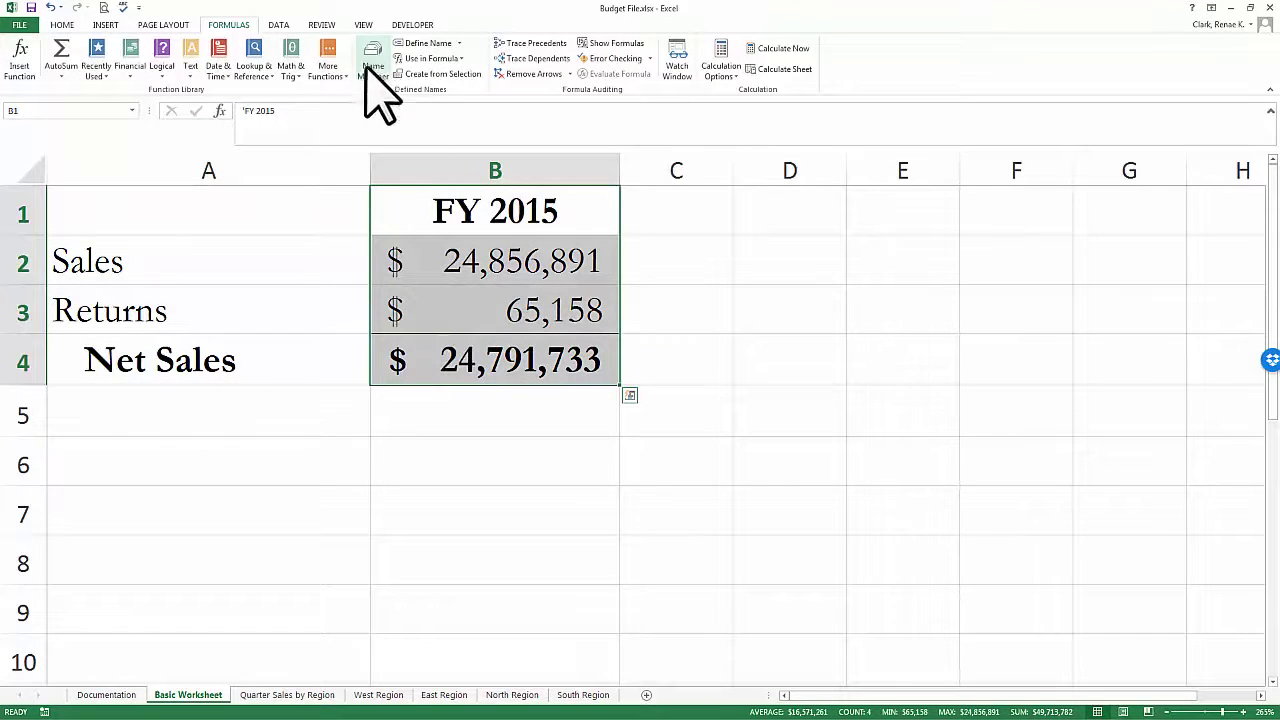
pyautogui.click(438, 74)
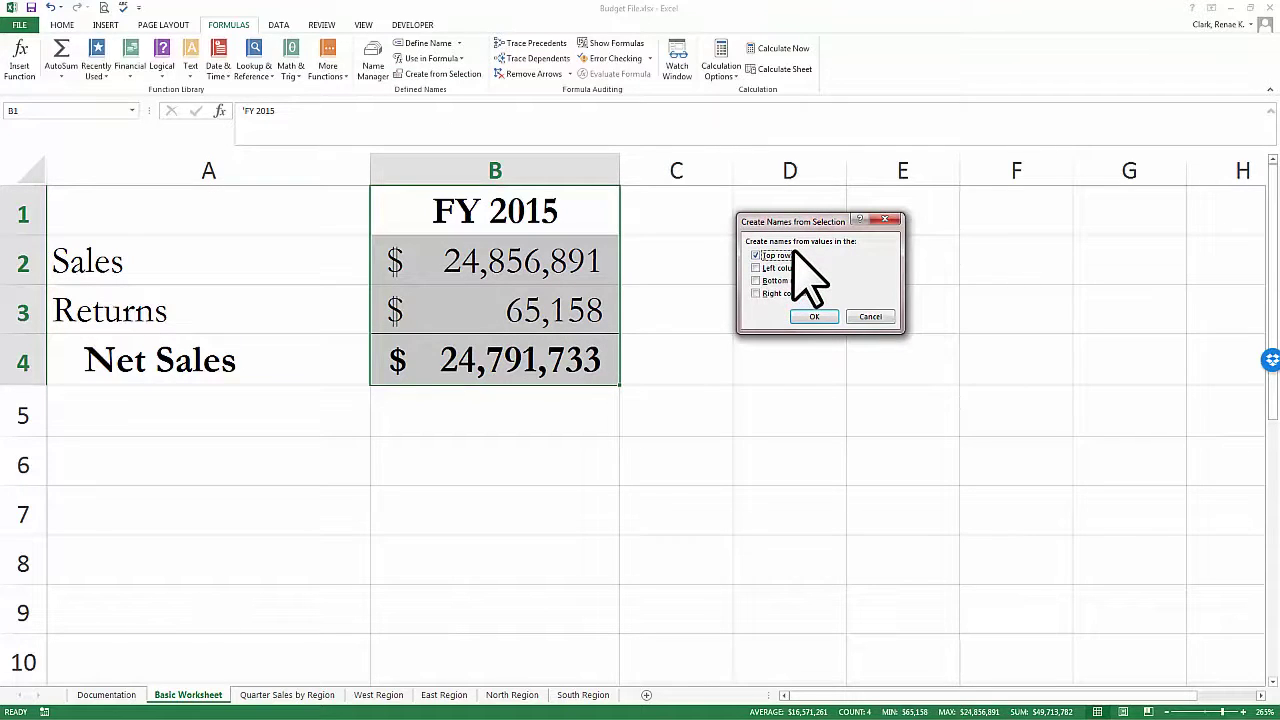
pyautogui.click(815, 316)
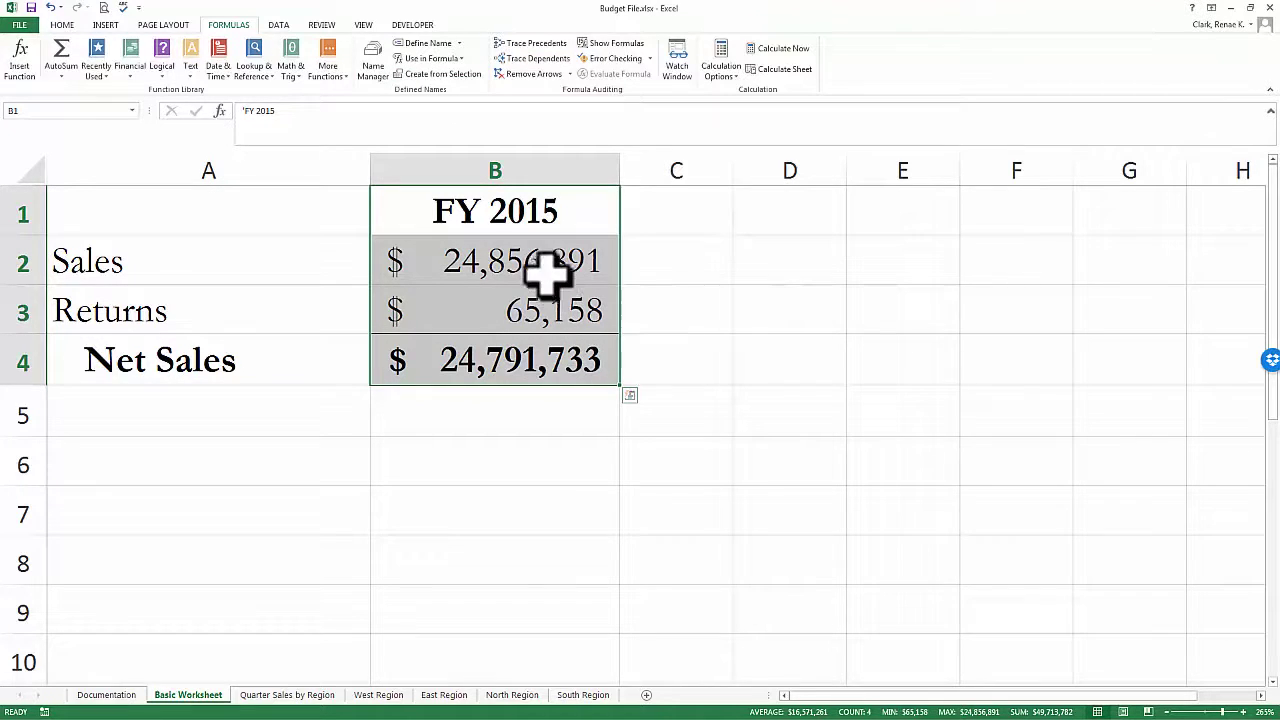
pyautogui.moveTo(531, 257); pyautogui.dragTo(520, 370)
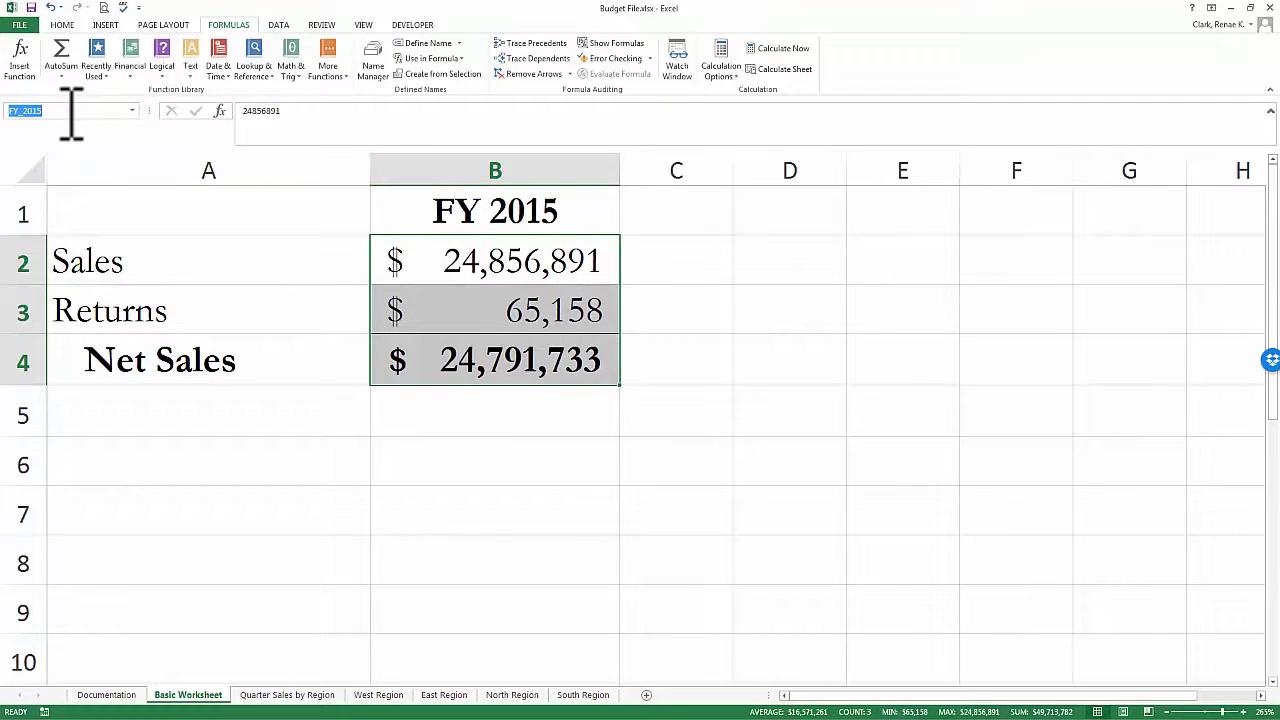
pyautogui.hotkey('ctrl', 'Home')
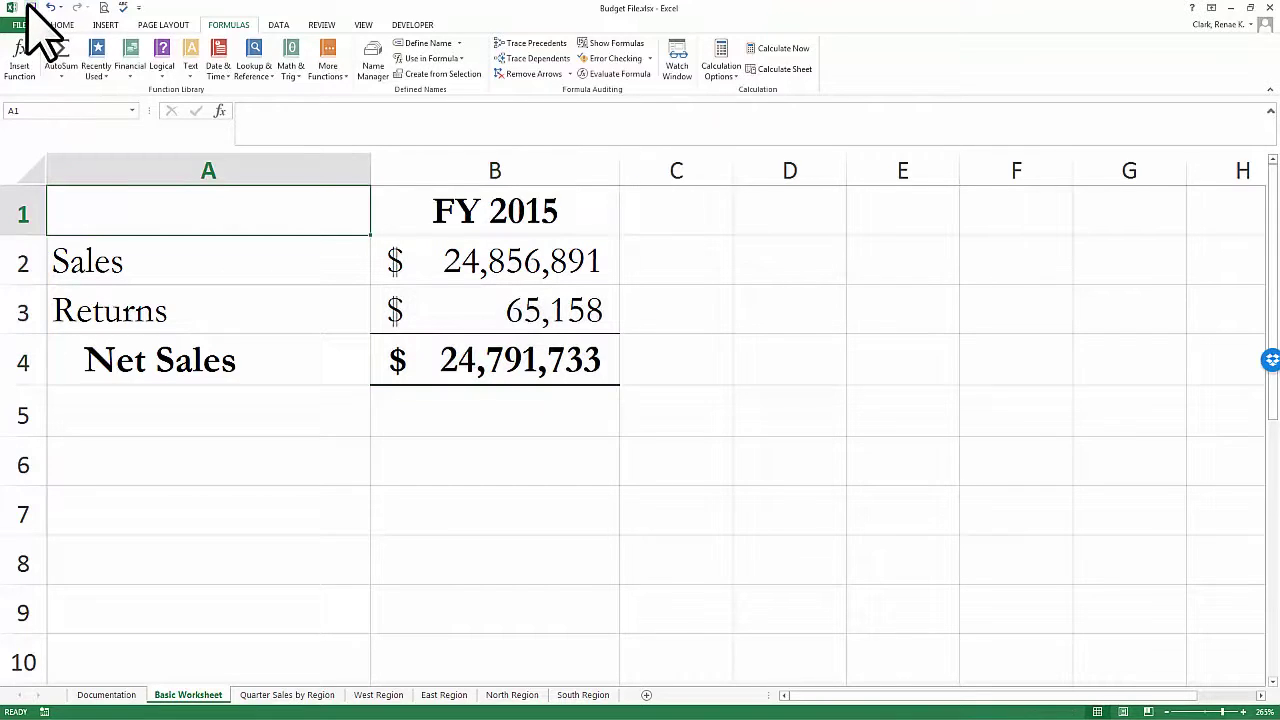
# Paste the list of all four names into B5 on Documentation and widen column C
pyautogui.click(104, 696)
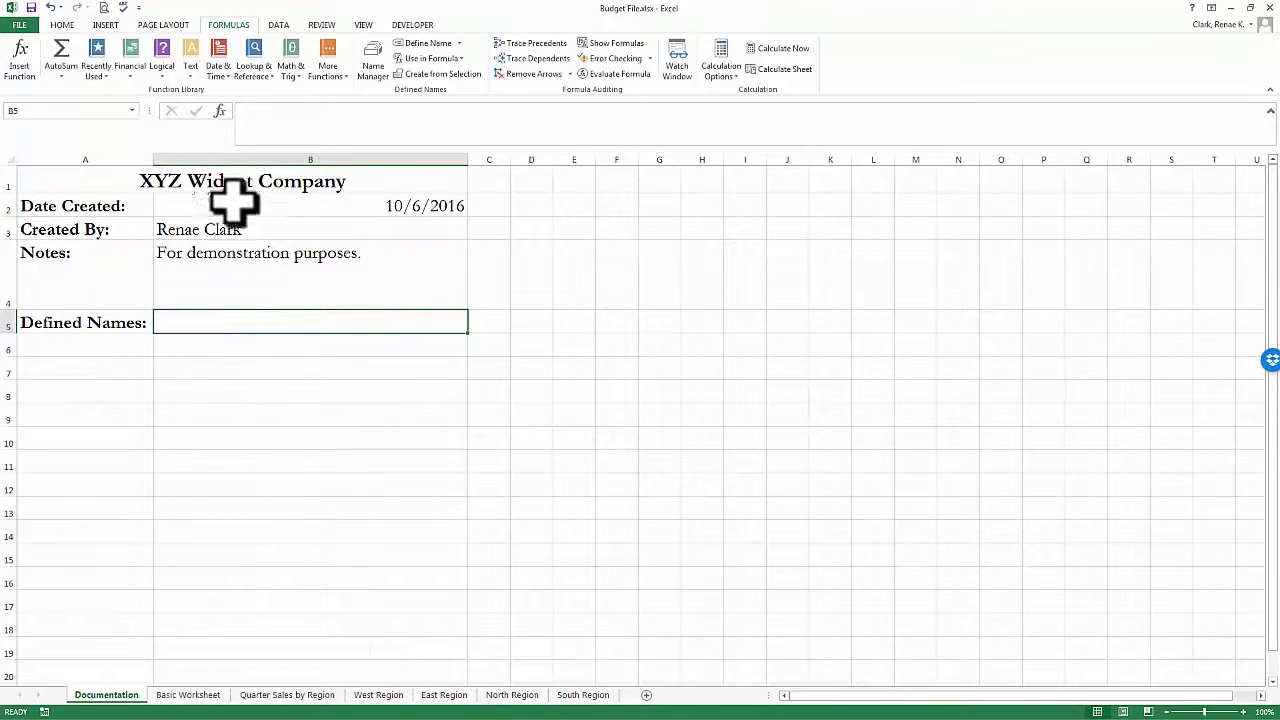
pyautogui.click(455, 59)
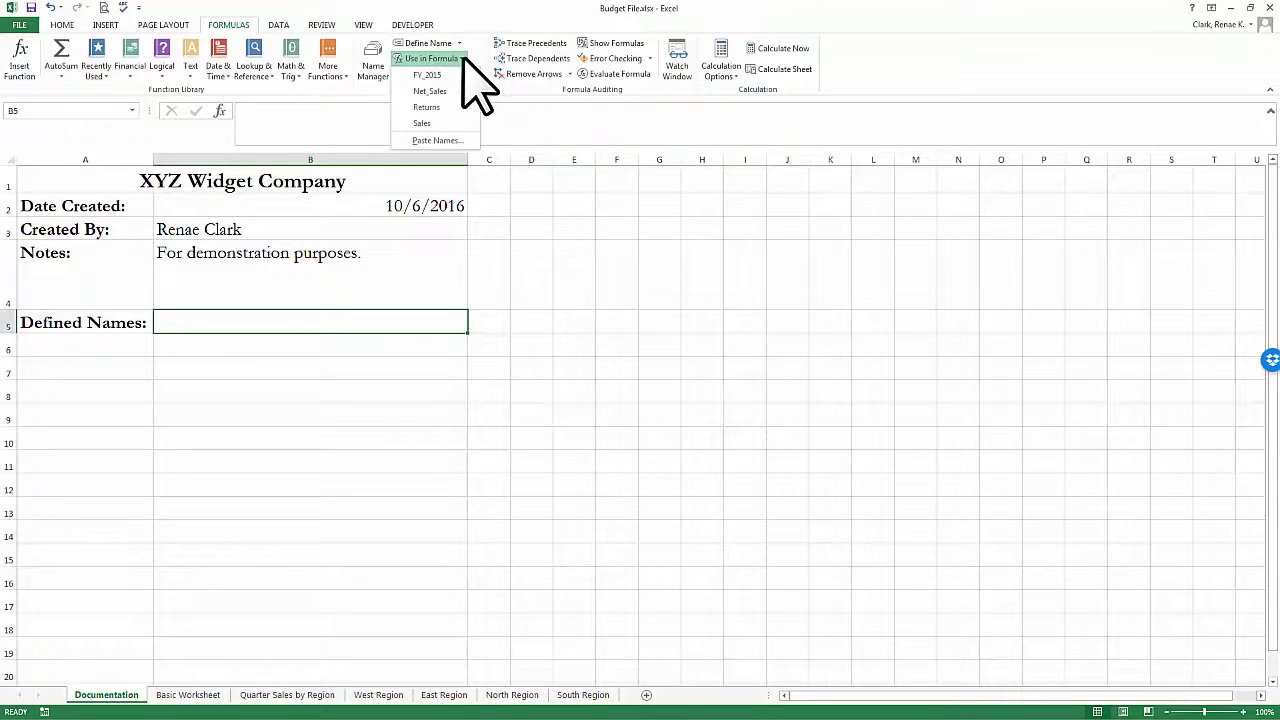
pyautogui.click(436, 141)
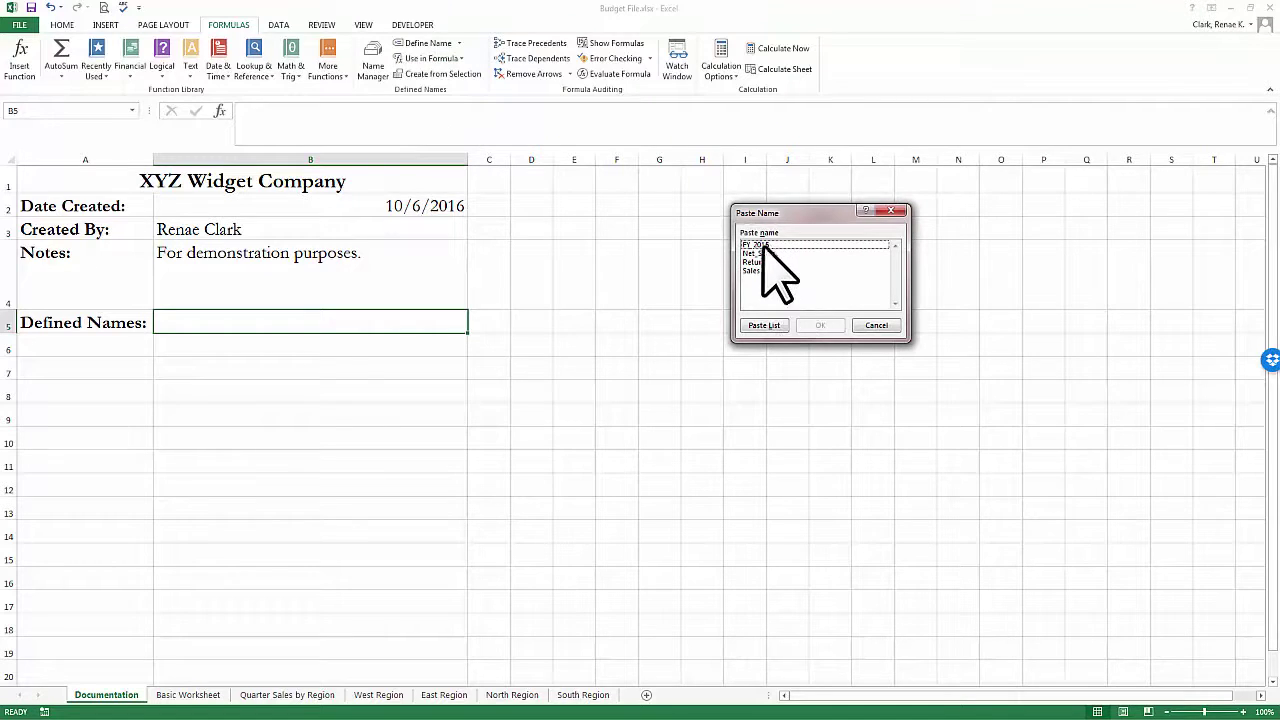
pyautogui.click(765, 326)
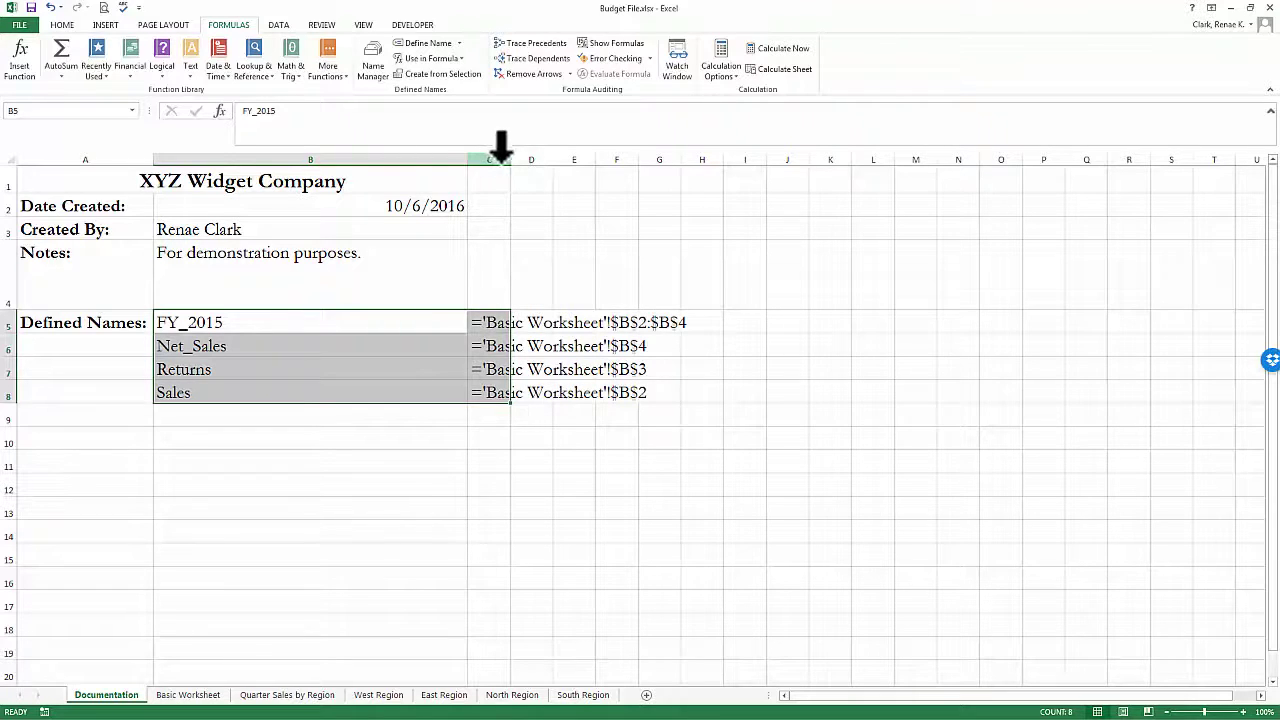
pyautogui.moveTo(507, 160); pyautogui.dragTo(715, 162)
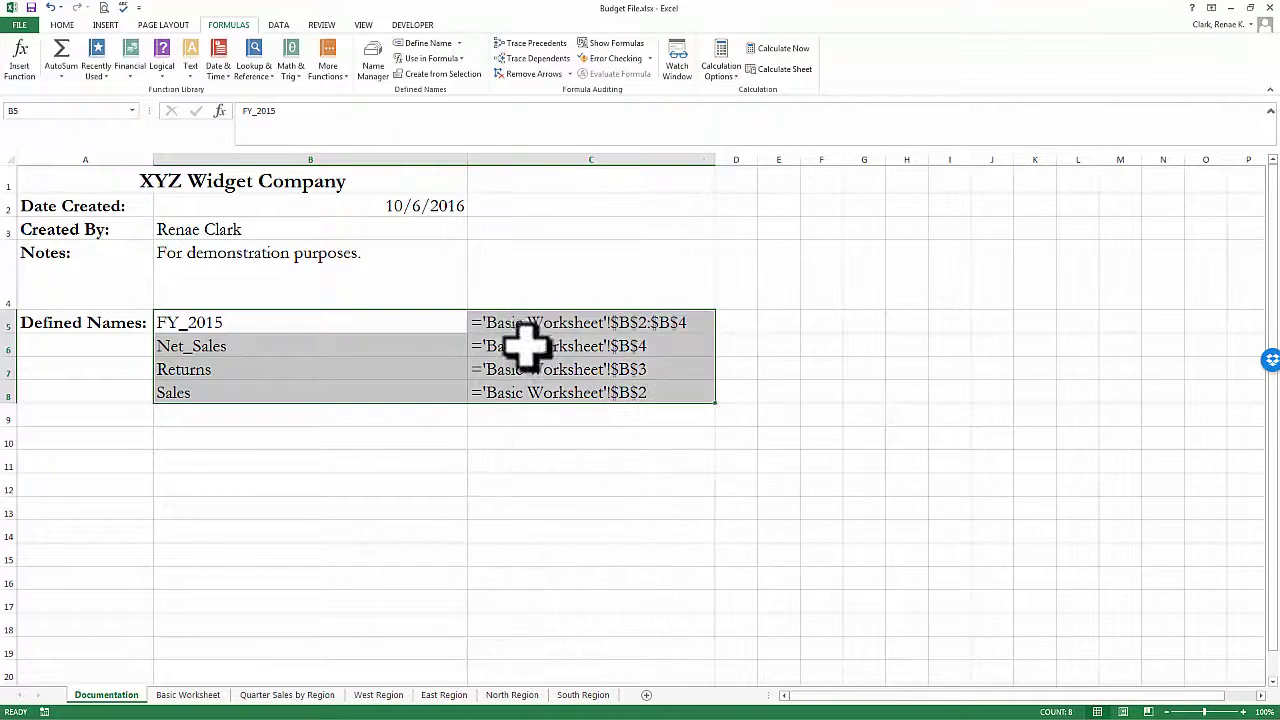
pyautogui.click(297, 322)
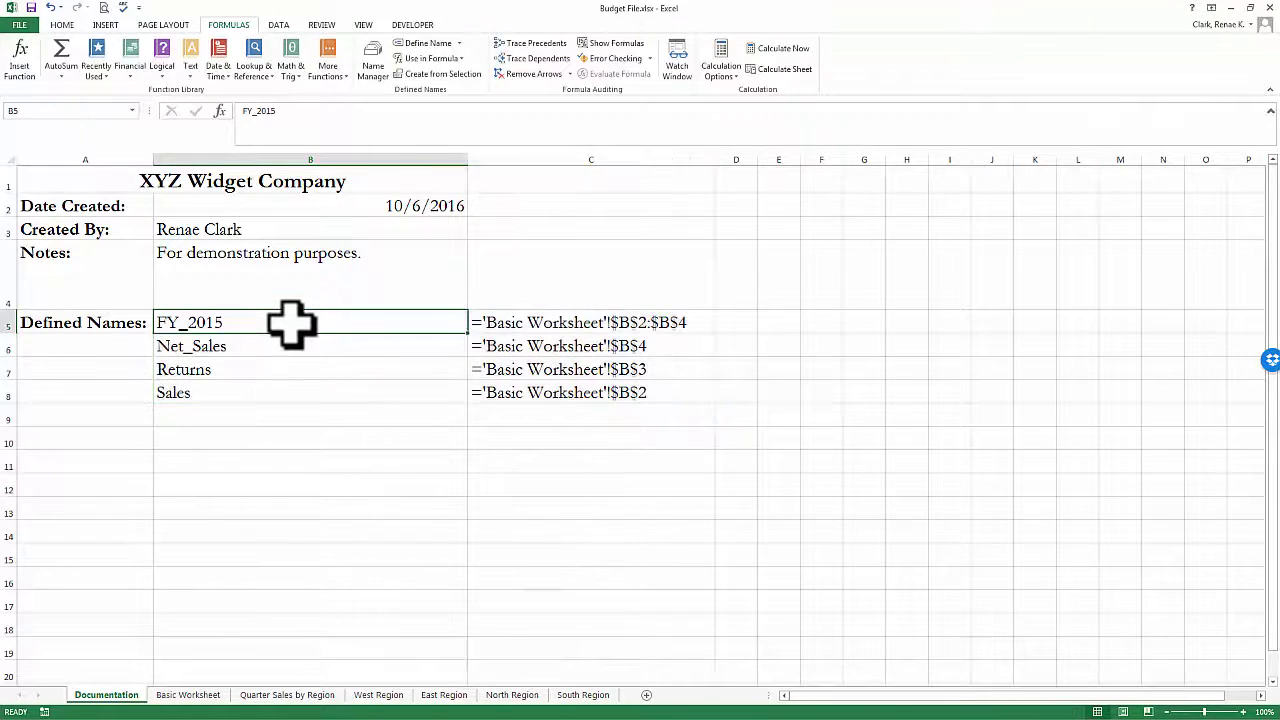
pyautogui.click(547, 322)
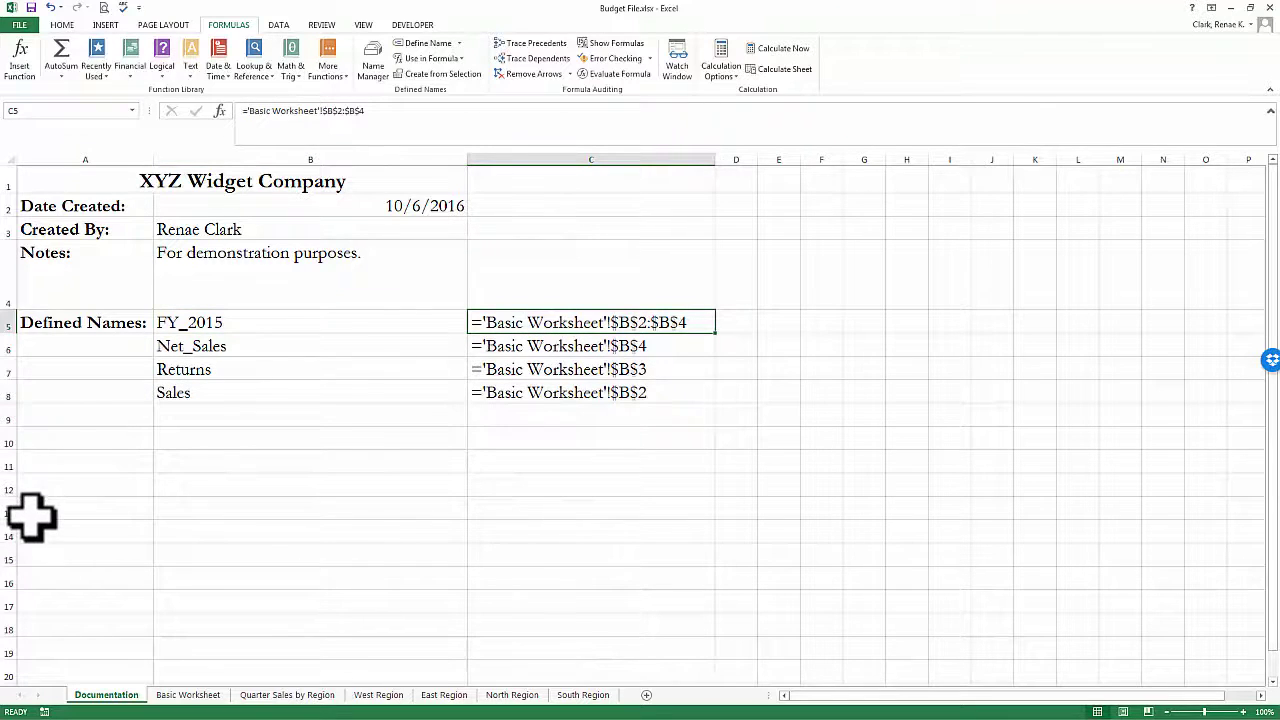